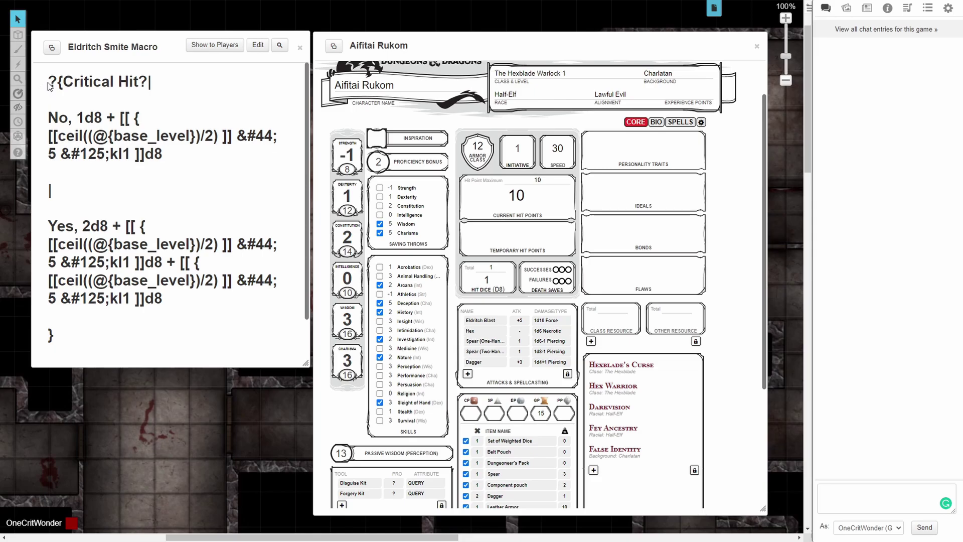
Step: Examine the Eldritch Smite macro's critical hit query and the dice formulas in its No and Yes options
drag(47, 82, 157, 88)
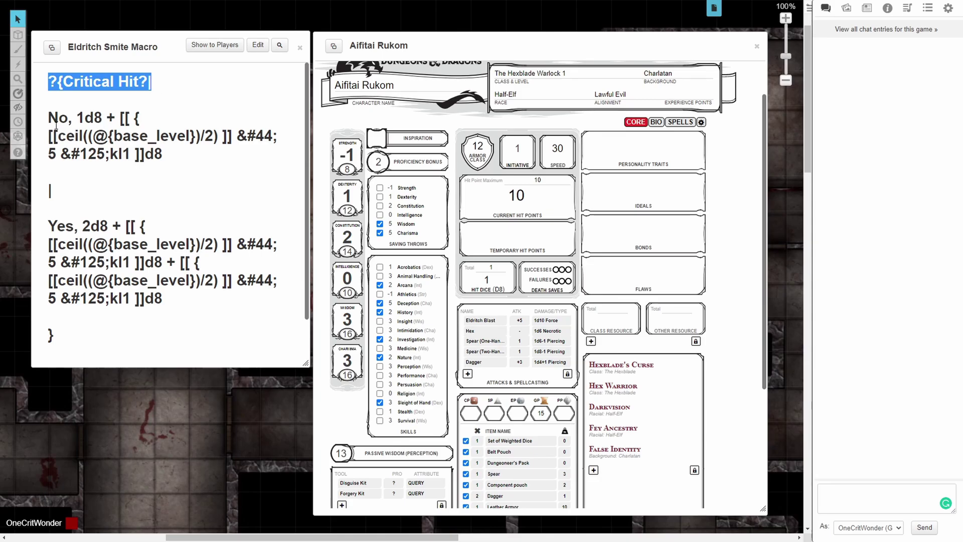
drag(48, 119, 72, 122)
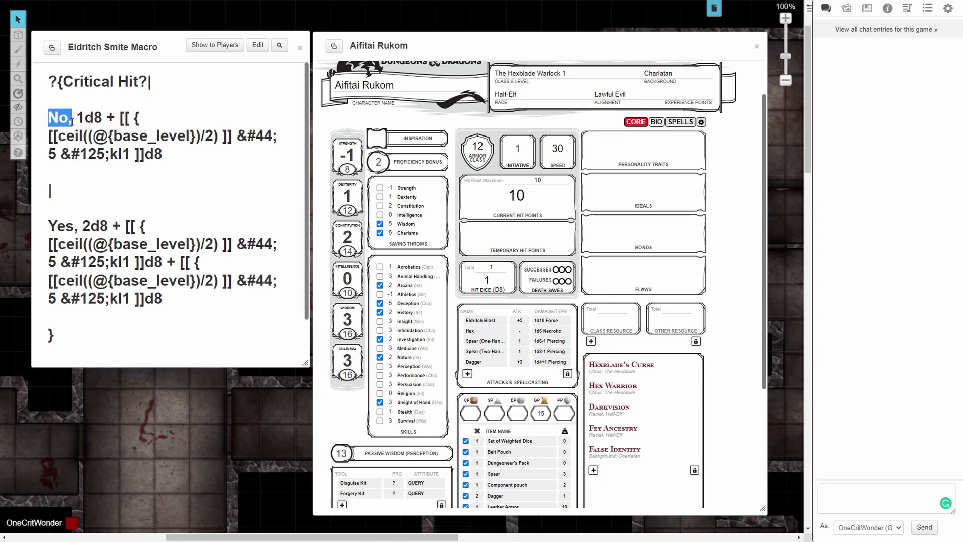
drag(77, 118, 102, 118)
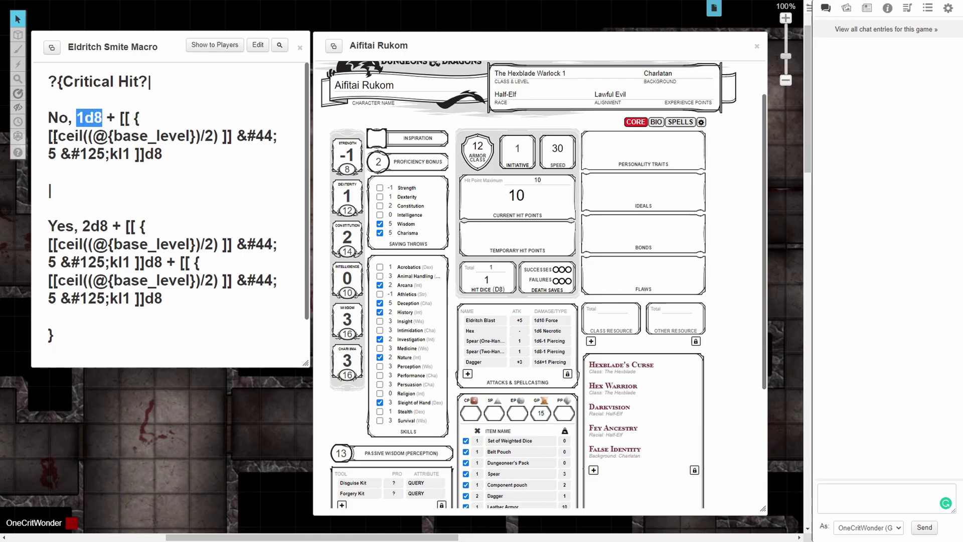
drag(49, 136, 232, 136)
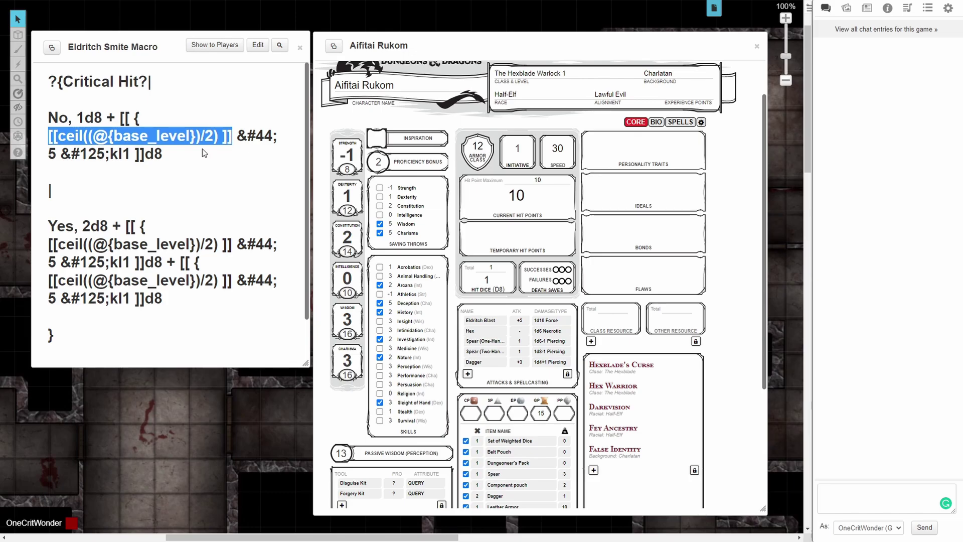
click(50, 153)
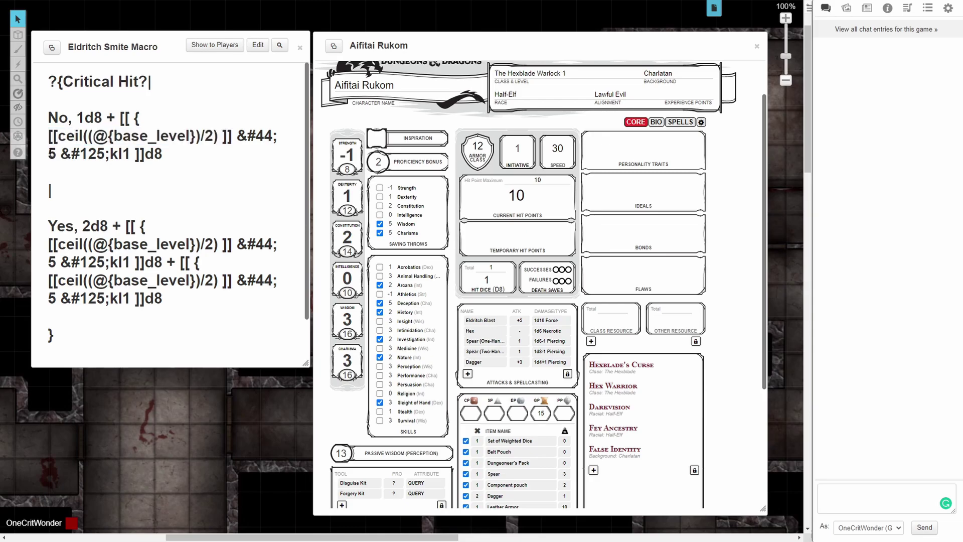
double_click(52, 154)
drag(110, 154, 131, 157)
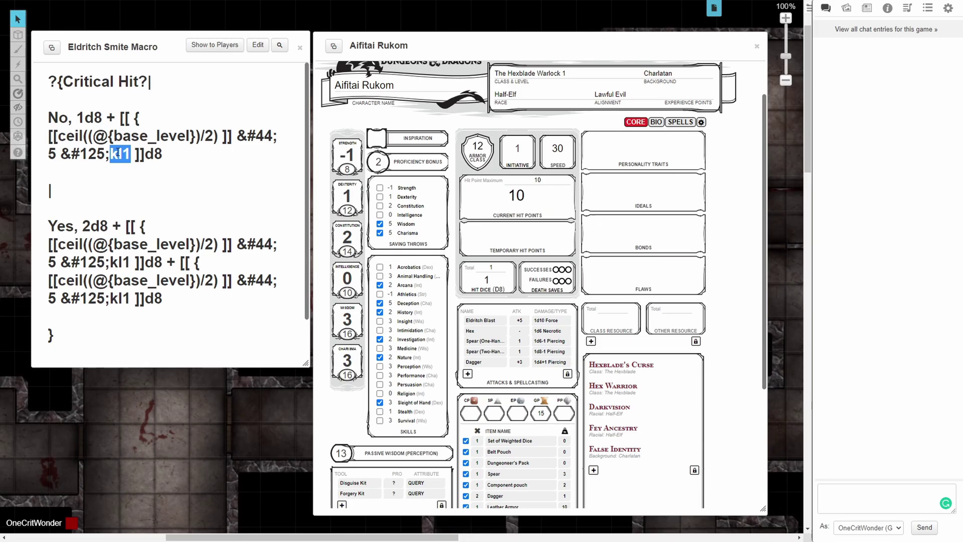
drag(145, 154, 159, 155)
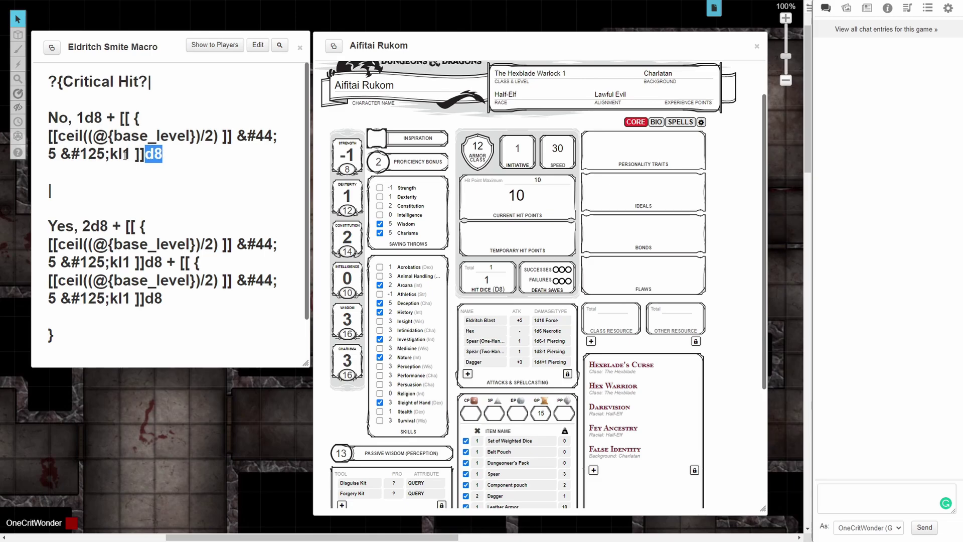
drag(50, 226, 173, 299)
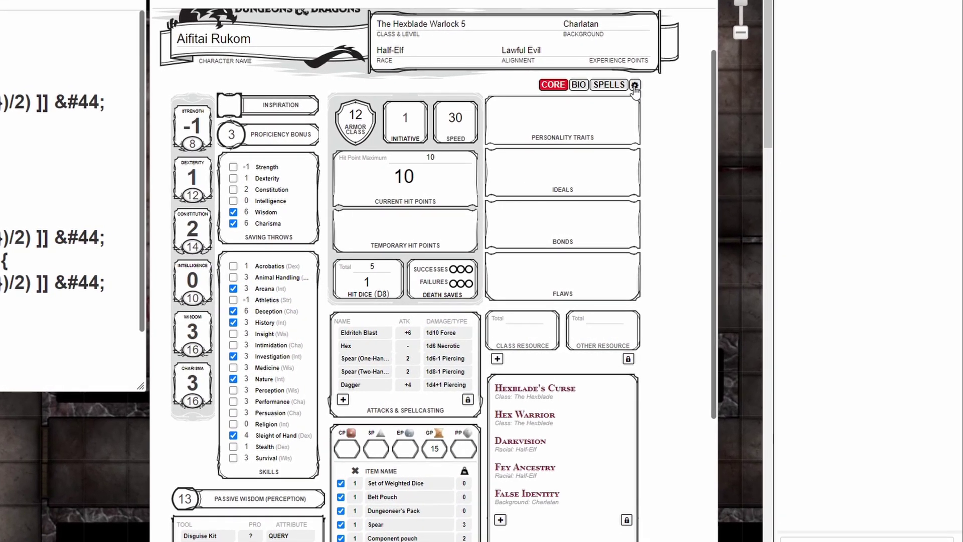
Step: Enable the global damage modifier field in the sheet settings and prepare a new modifier entry on the core page for editing
click(635, 86)
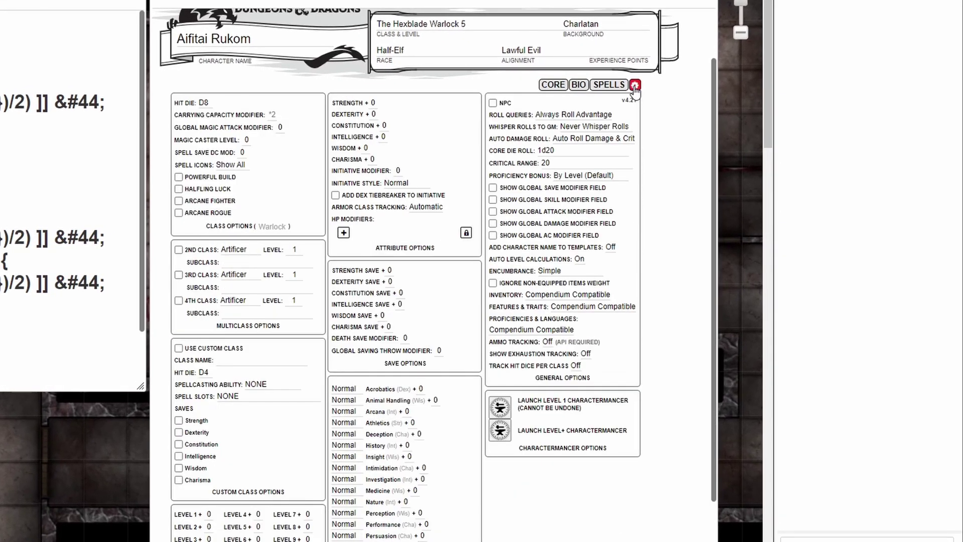
click(493, 224)
click(552, 85)
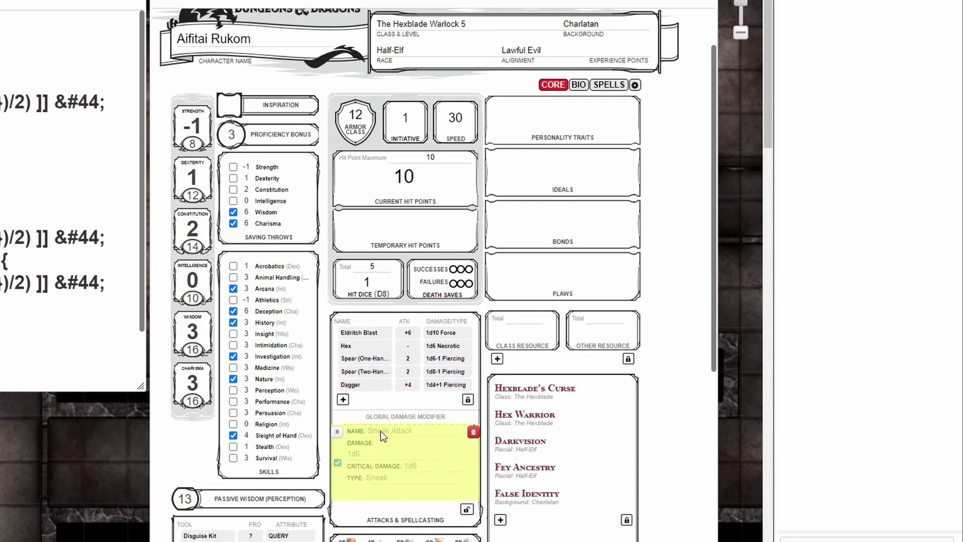
click(466, 509)
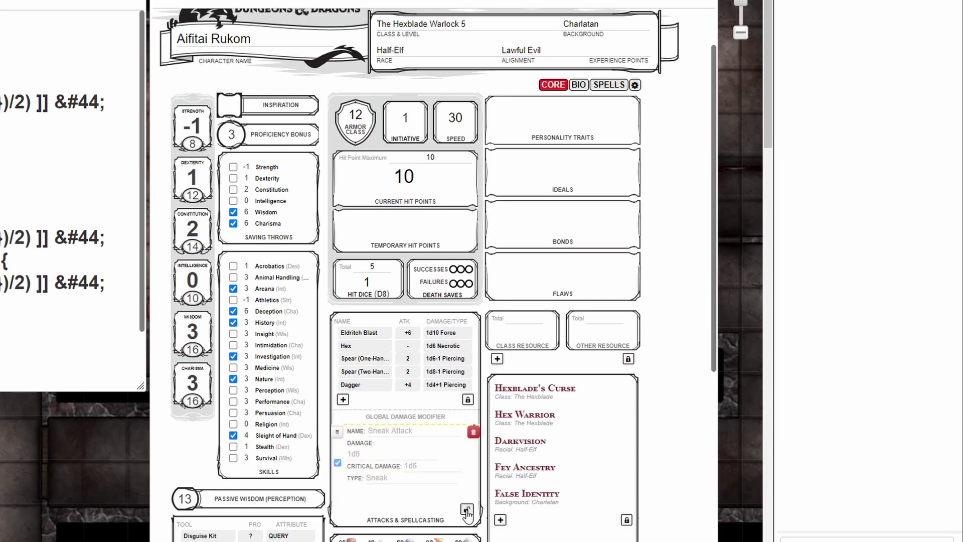
Step: Name the global damage modifier Eldritch Smite, paste the copied macro as its damage, and set its type to Force
click(385, 431)
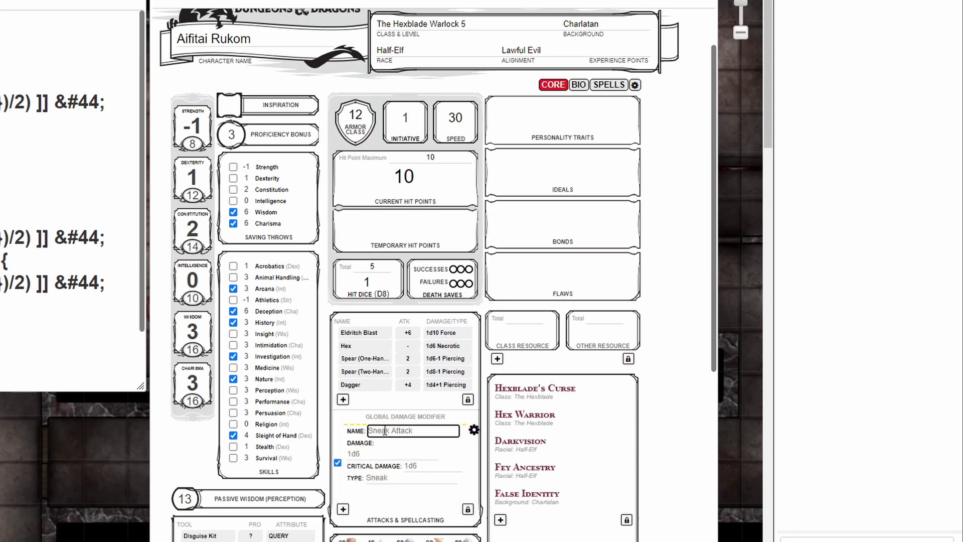
text(Eldritch Smite)
click(353, 454)
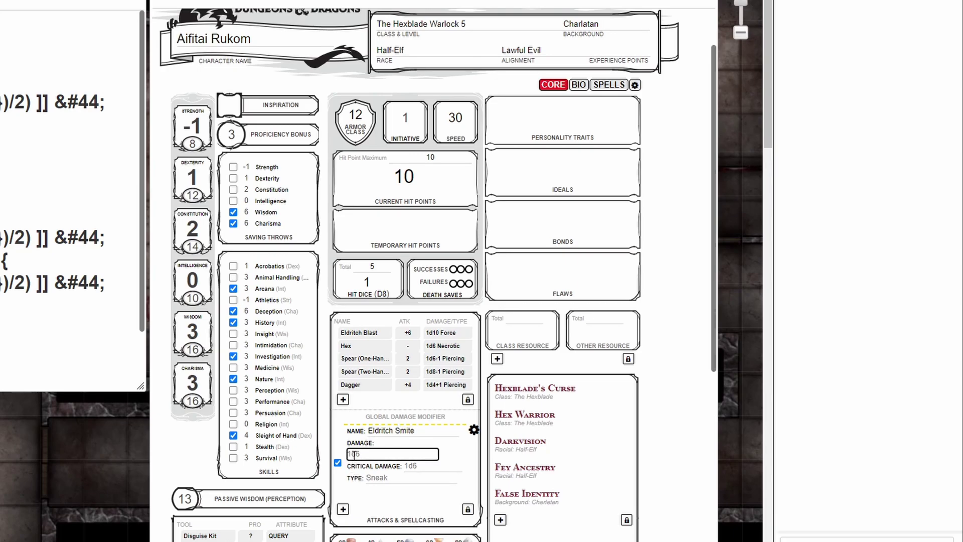
key(ctrl+v)
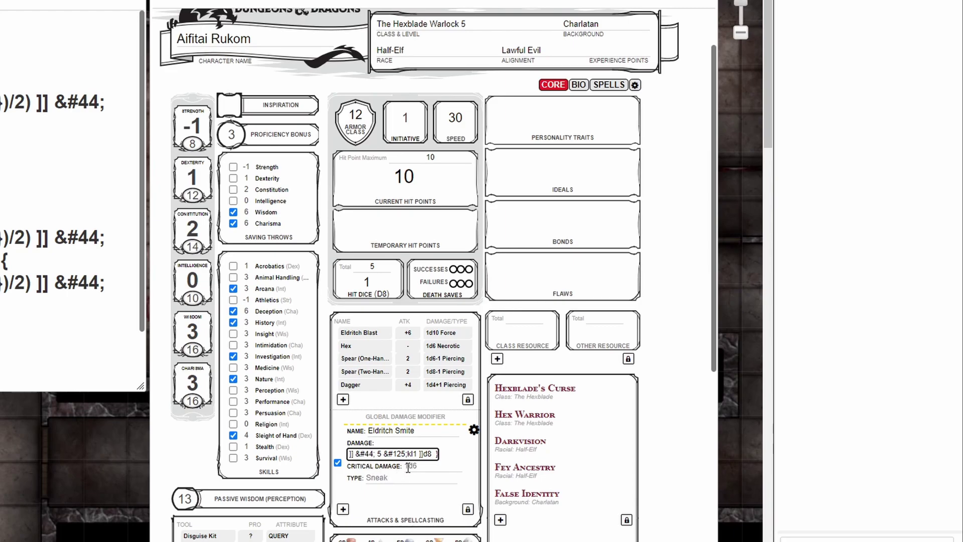
click(393, 477)
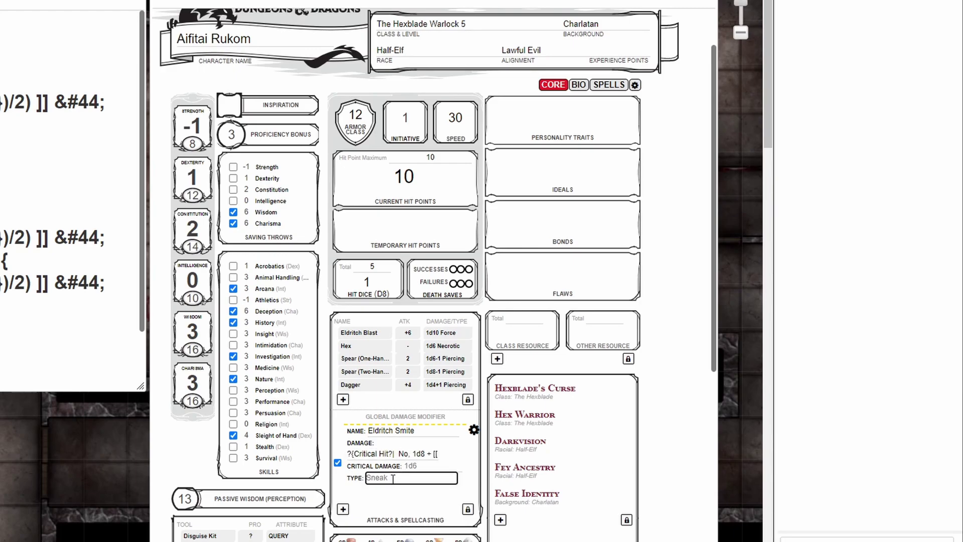
text(Force)
click(473, 430)
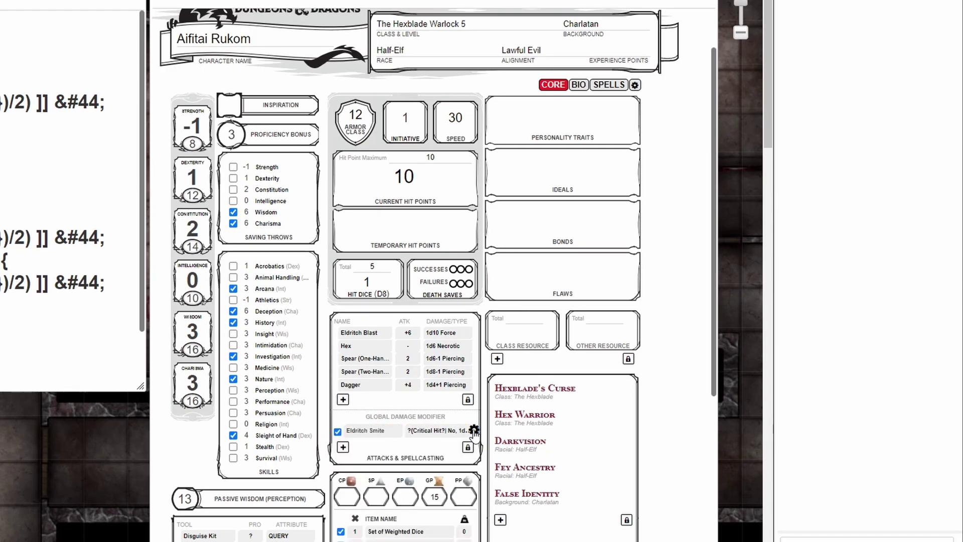
Step: Roll the Dagger attack with the Eldritch Smite modifier active and Critical Hit set to No, and check the force damage roll
click(337, 432)
click(338, 431)
click(355, 387)
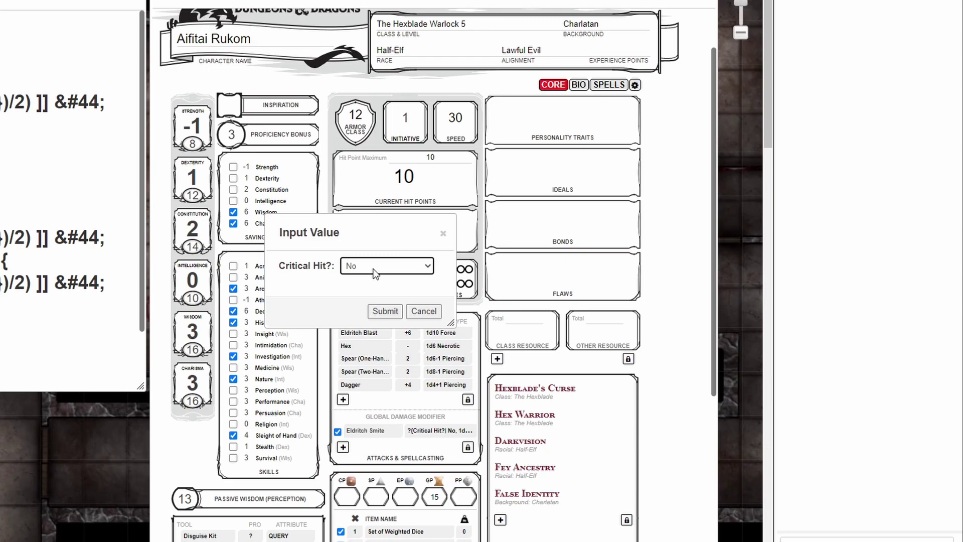
click(384, 313)
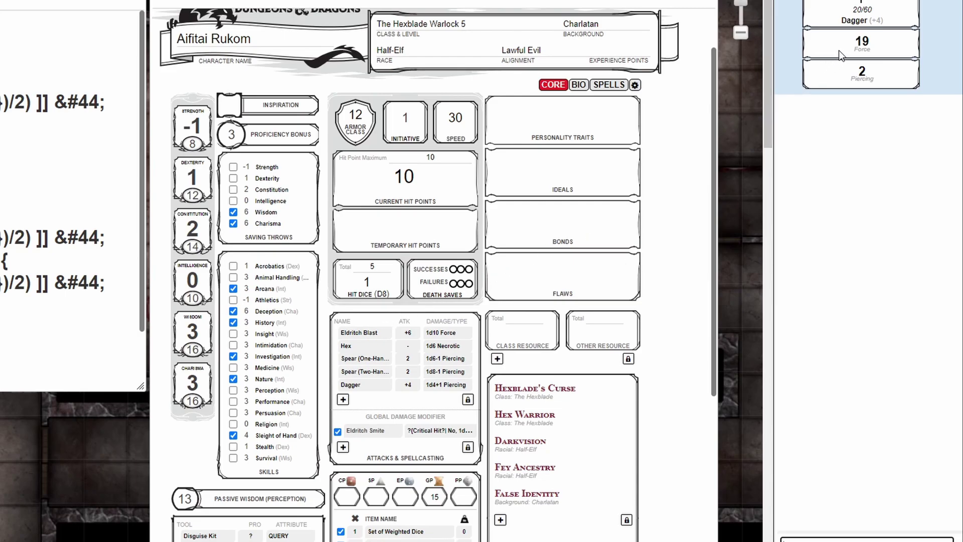
mouse_move(863, 43)
Step: Turn off the Eldritch Smite global modifier and add an attack named Eldritch Smite with its attack roll disabled
click(338, 432)
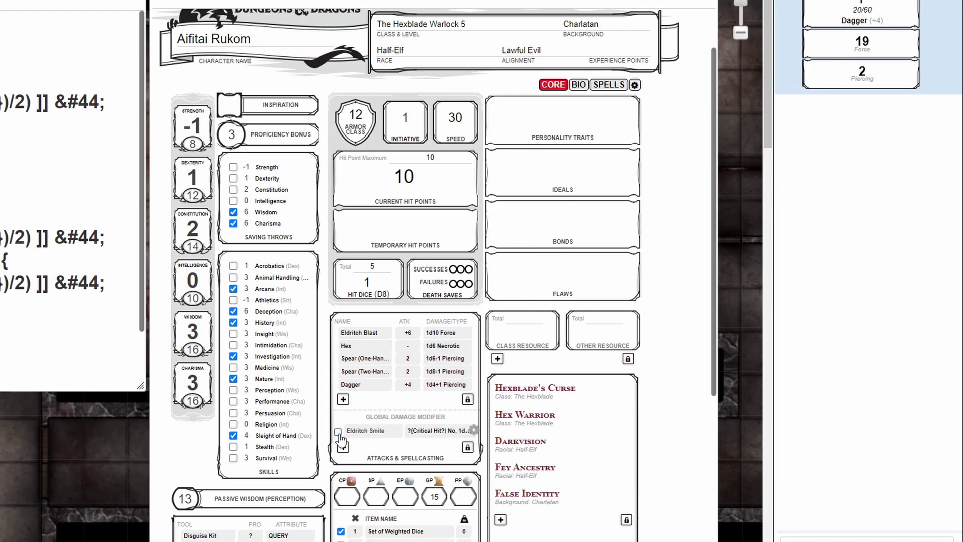
click(343, 400)
click(364, 399)
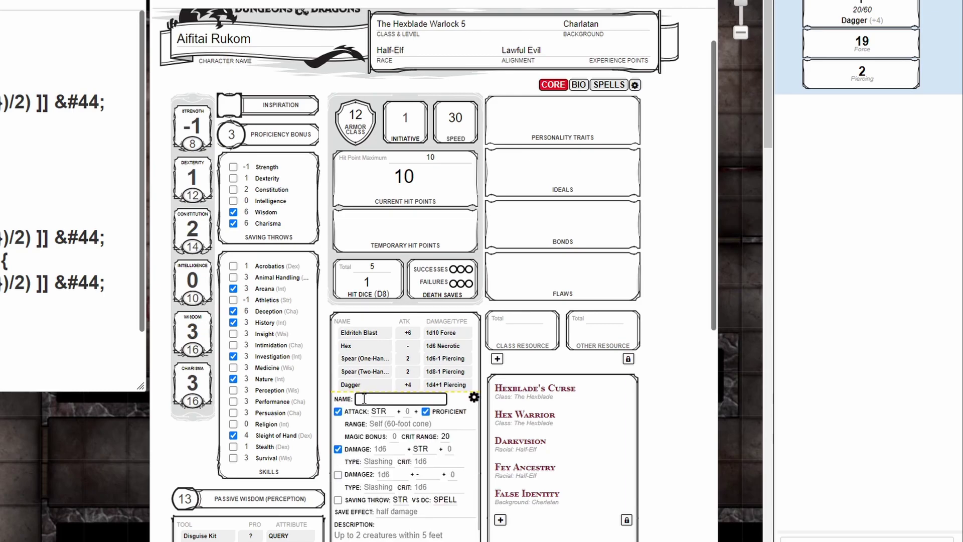
text(Eldritch Smite)
click(338, 412)
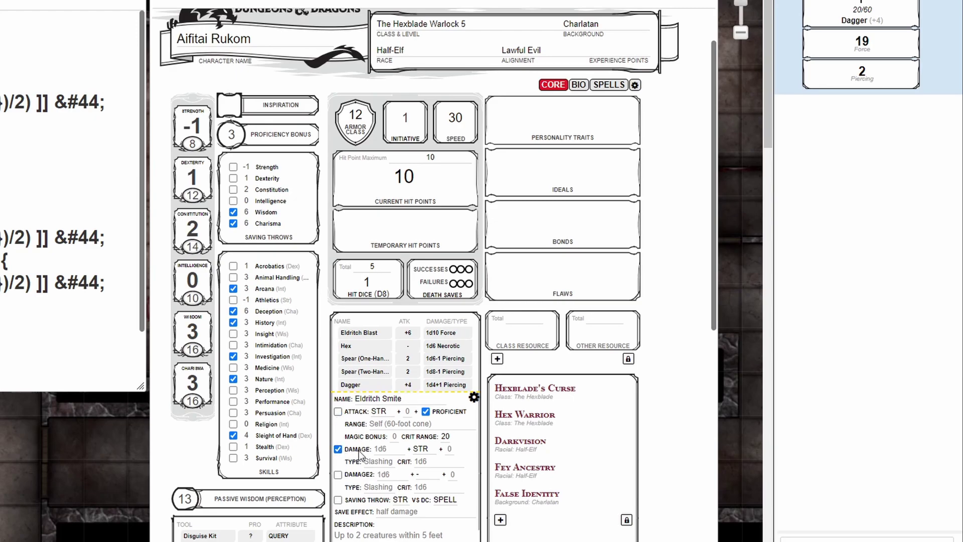
Step: Paste the macro as the Eldritch Smite attack's damage, remove its ability modifier, and set the damage type to Force
click(378, 449)
key(ctrl+a)
key(ctrl+v)
click(420, 449)
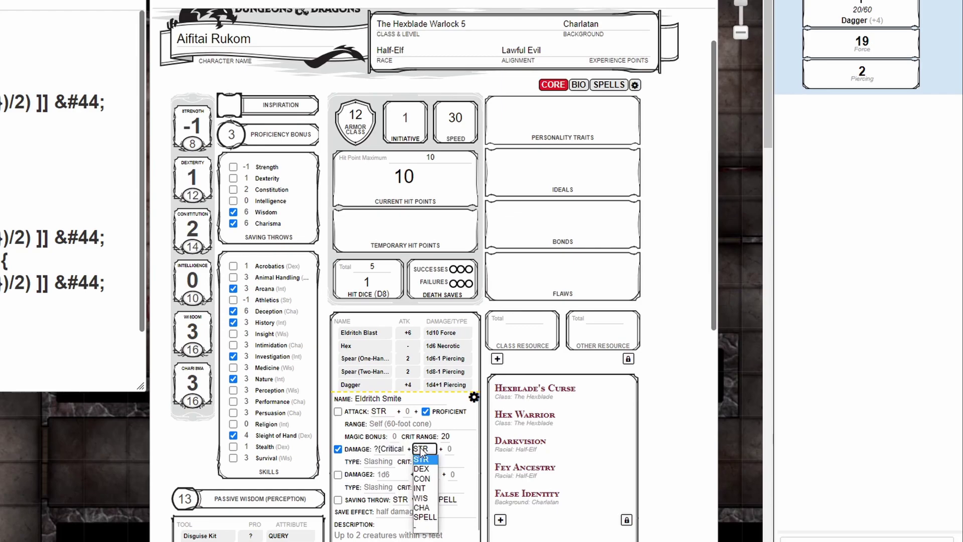
click(417, 527)
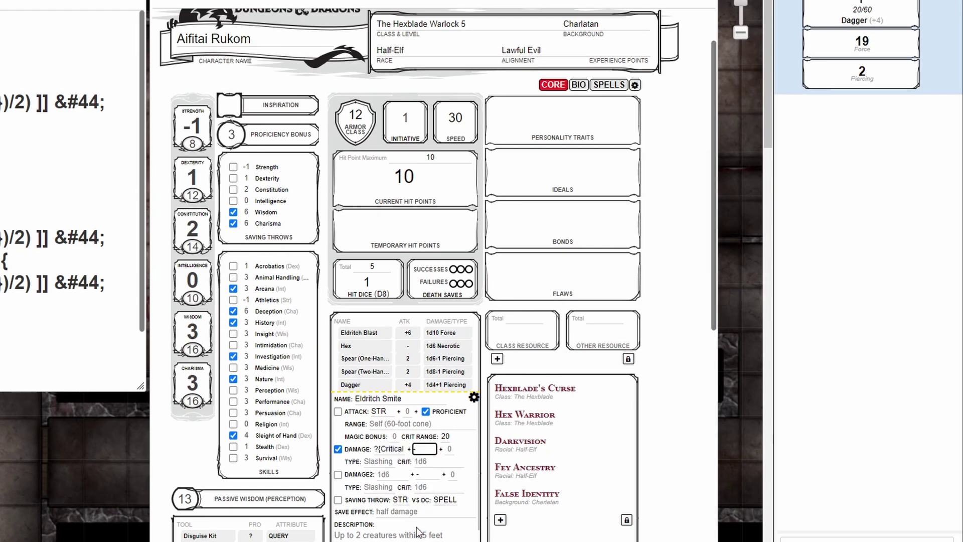
click(369, 461)
text(Force)
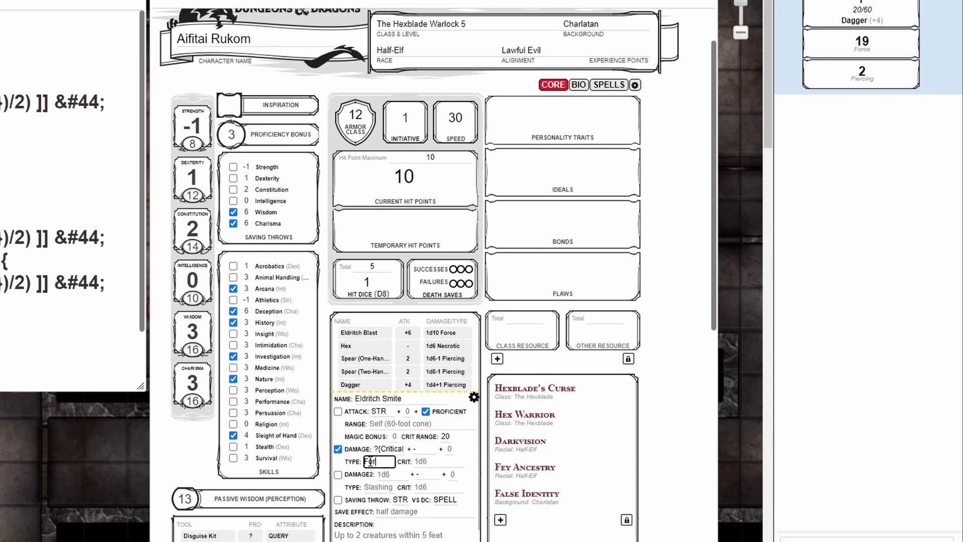
Step: Enter the attack description "May knock targets Huge or smaller prone" and close the Eldritch Smite attack's settings
click(351, 536)
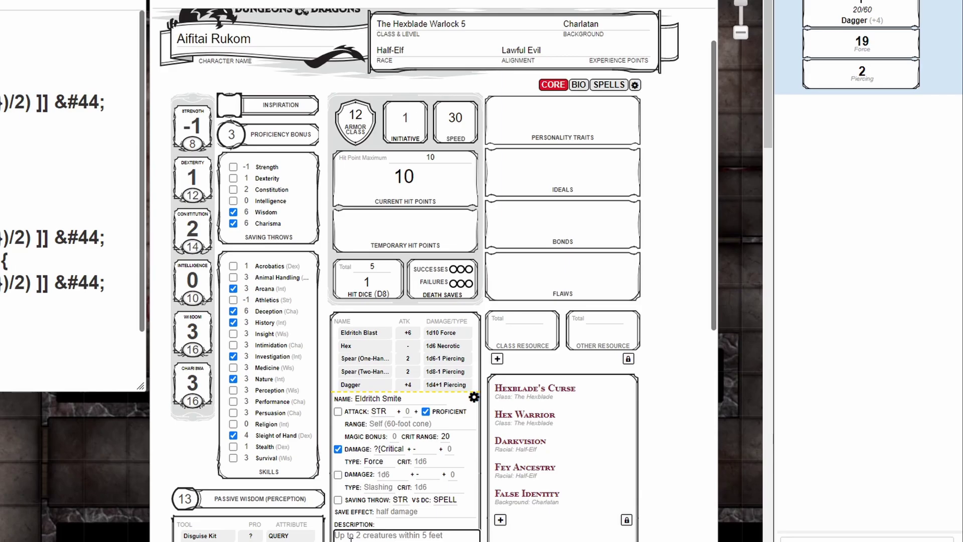
text(May kno)
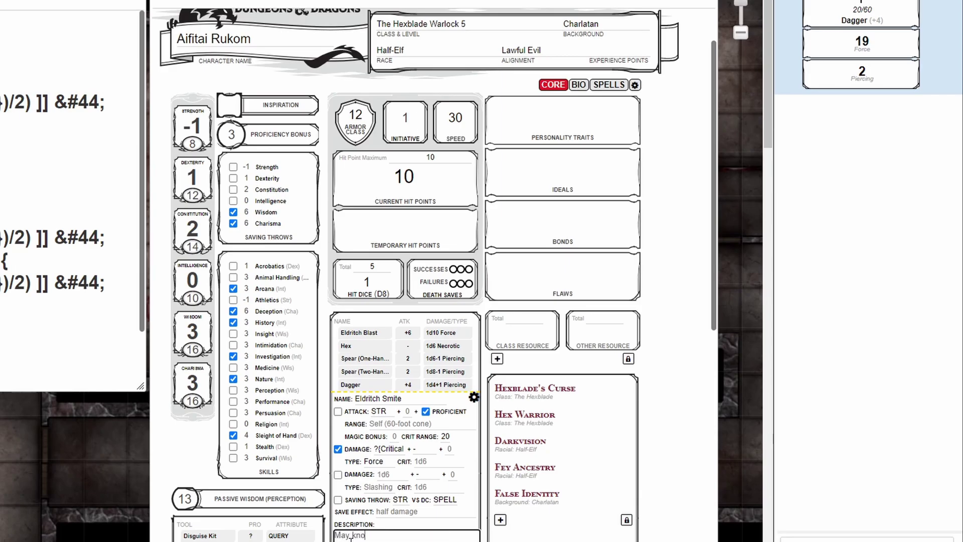
text(ck targets Huge or smaller)
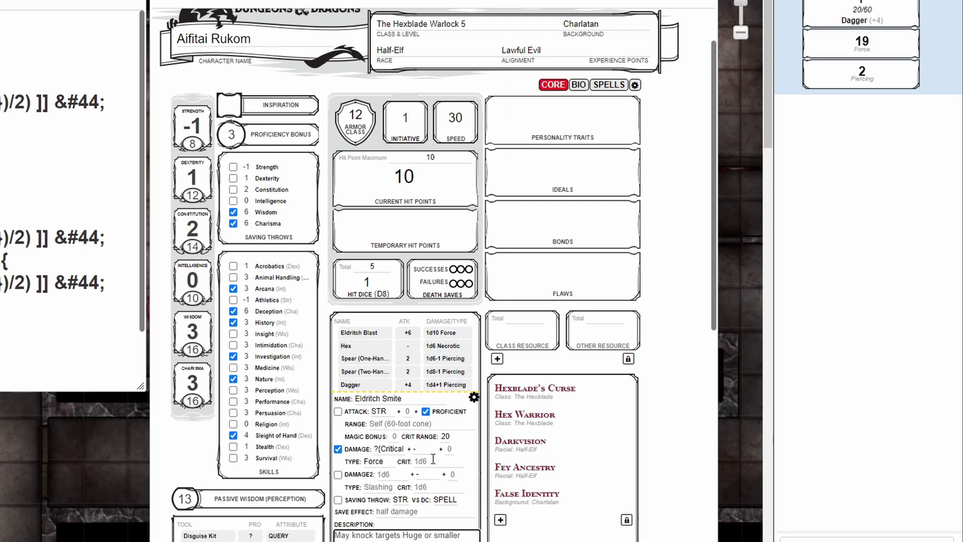
click(473, 398)
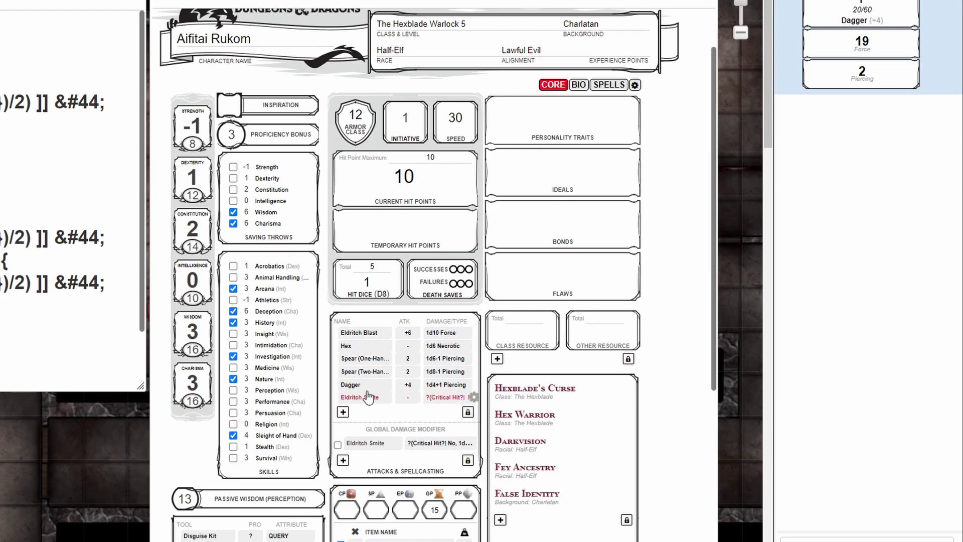
Step: Roll the Dagger attack, followed by Eldritch Smite with Critical Hit set to No, and inspect the damage roll
click(351, 384)
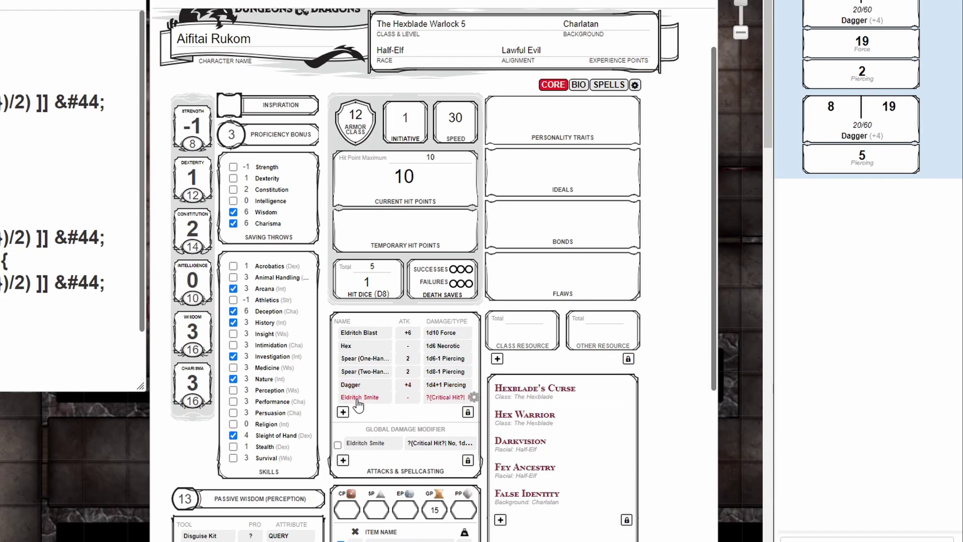
click(357, 399)
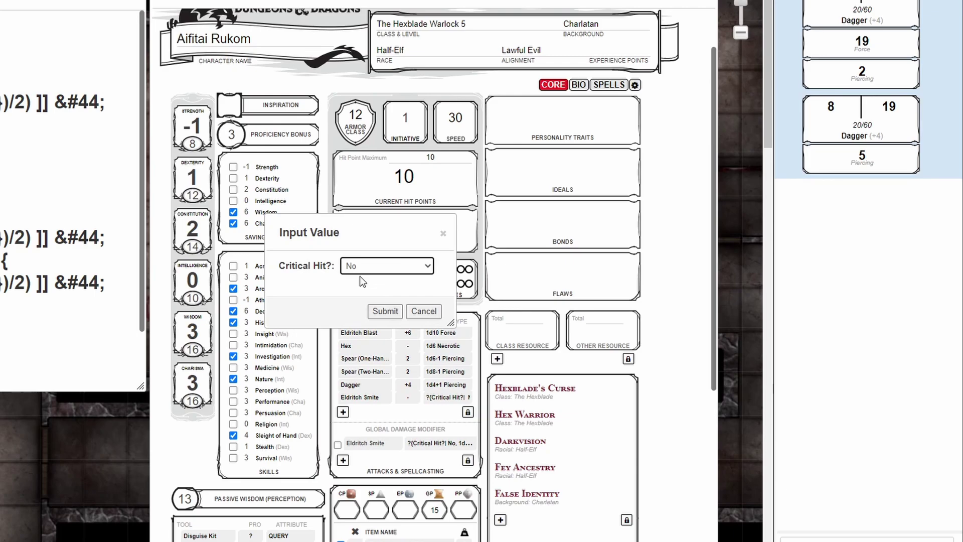
click(381, 312)
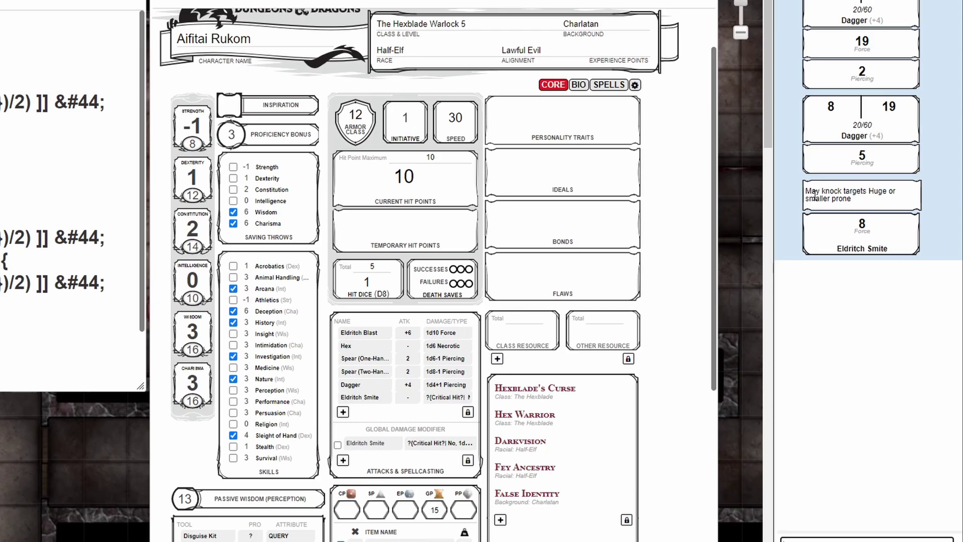
mouse_move(861, 222)
Step: Roll Eldritch Smite with Critical Hit set to Yes and inspect the dice breakdown of its damage
click(369, 401)
click(363, 266)
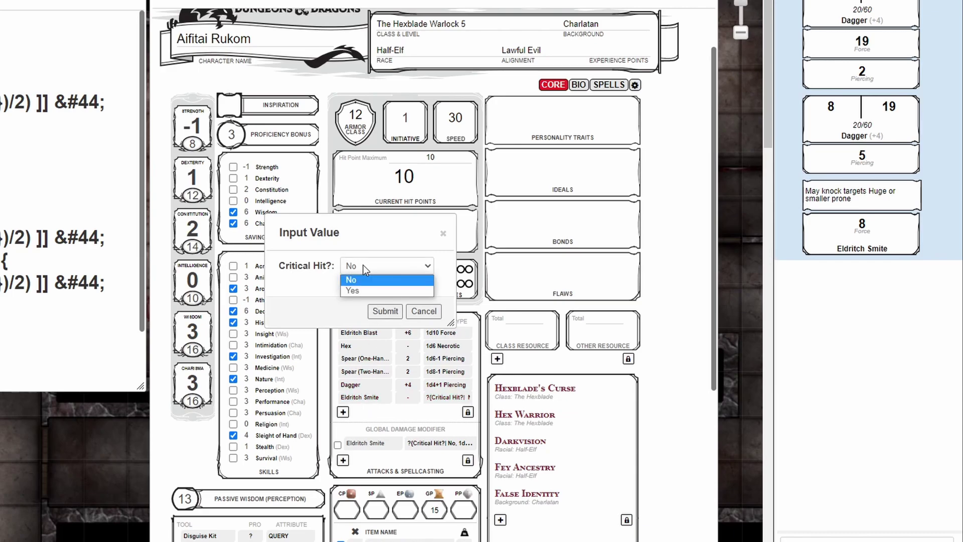
click(362, 290)
click(376, 311)
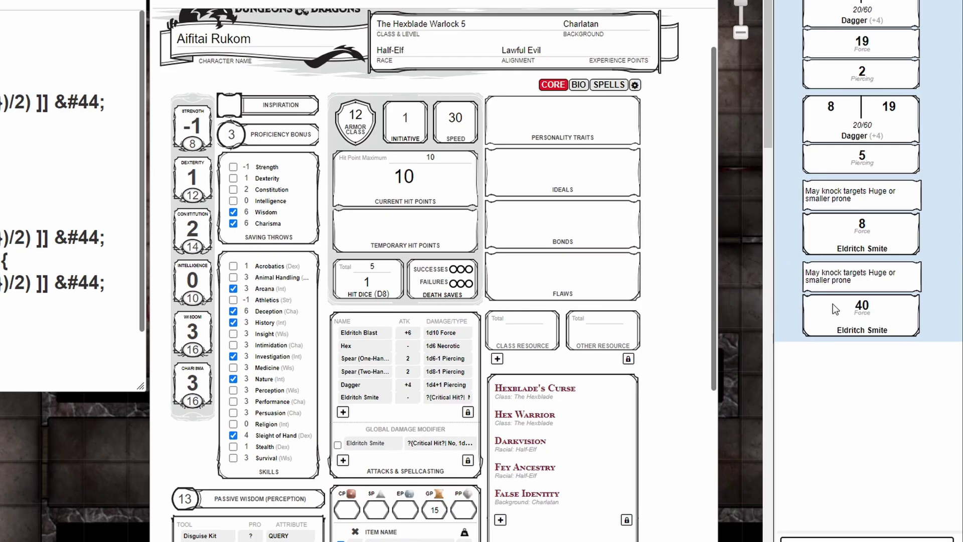
mouse_move(862, 307)
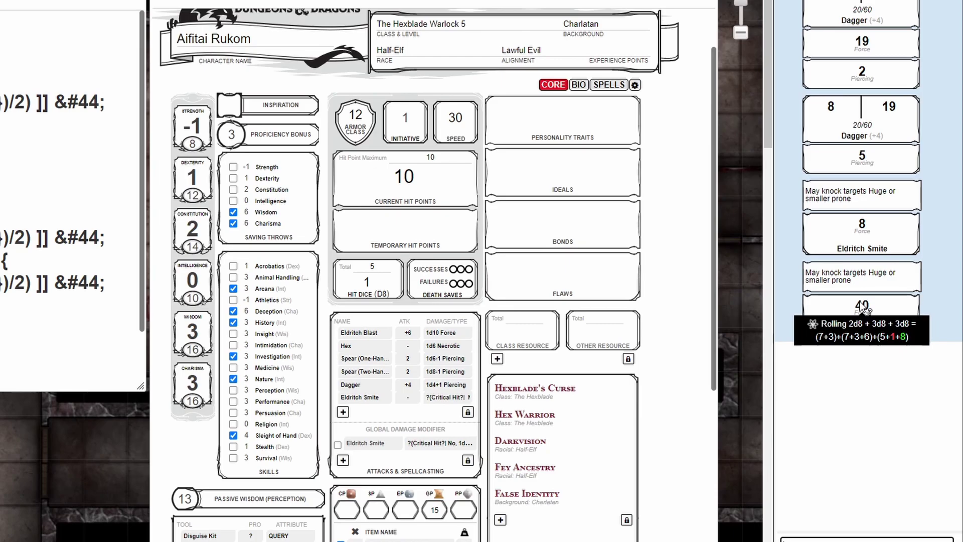
Step: Set the character's Warlock level to 15 and close the class settings
click(645, 26)
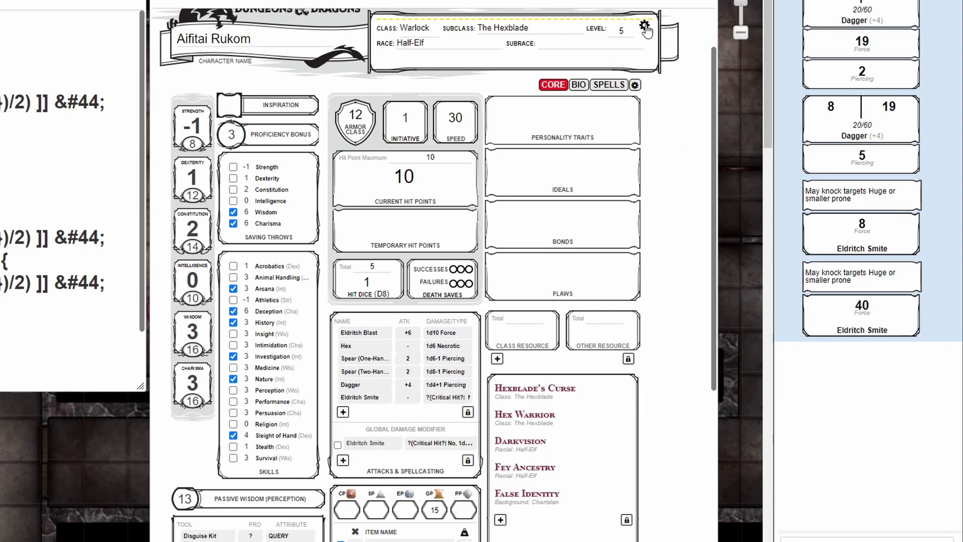
click(619, 31)
text(1)
click(644, 26)
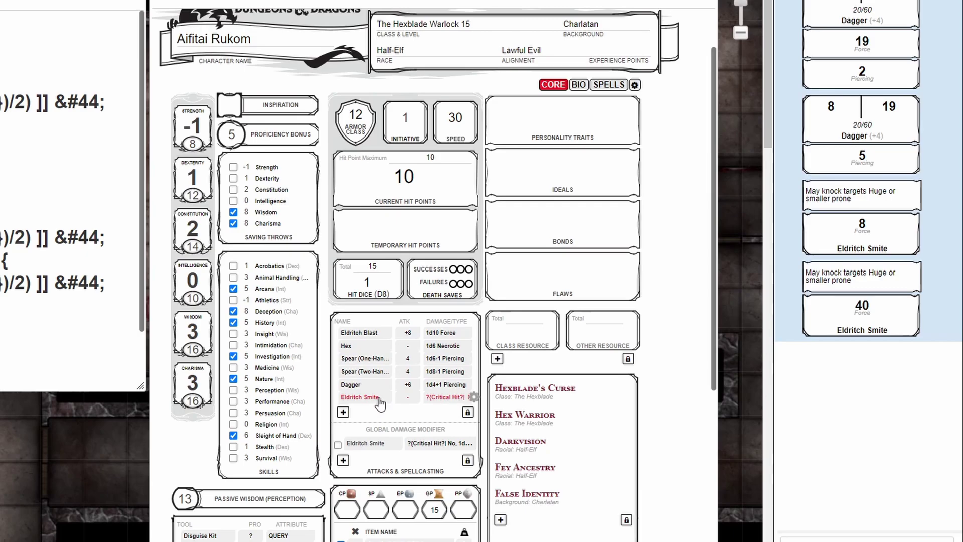
Step: Roll Eldritch Smite at level 15 with Critical Hit set to No and inspect the dice breakdown
click(360, 397)
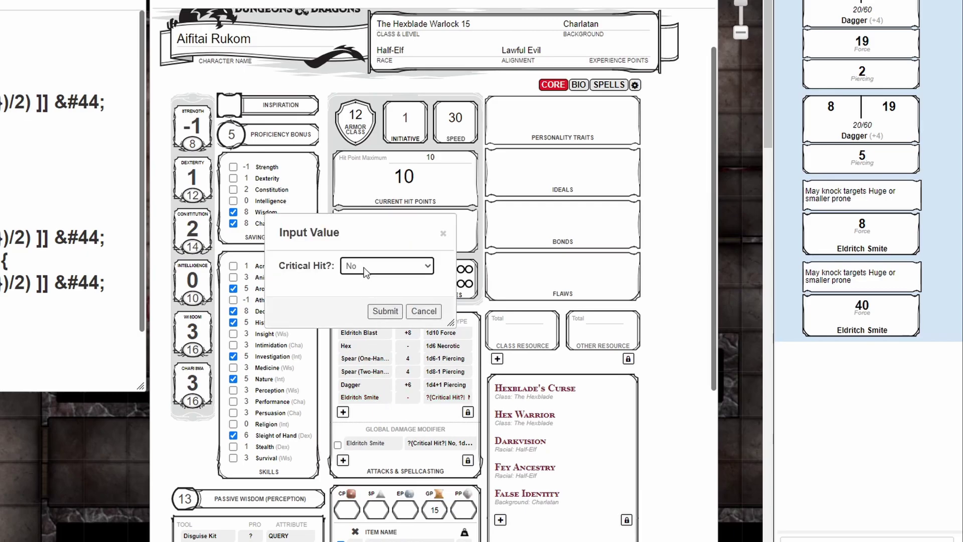
click(378, 312)
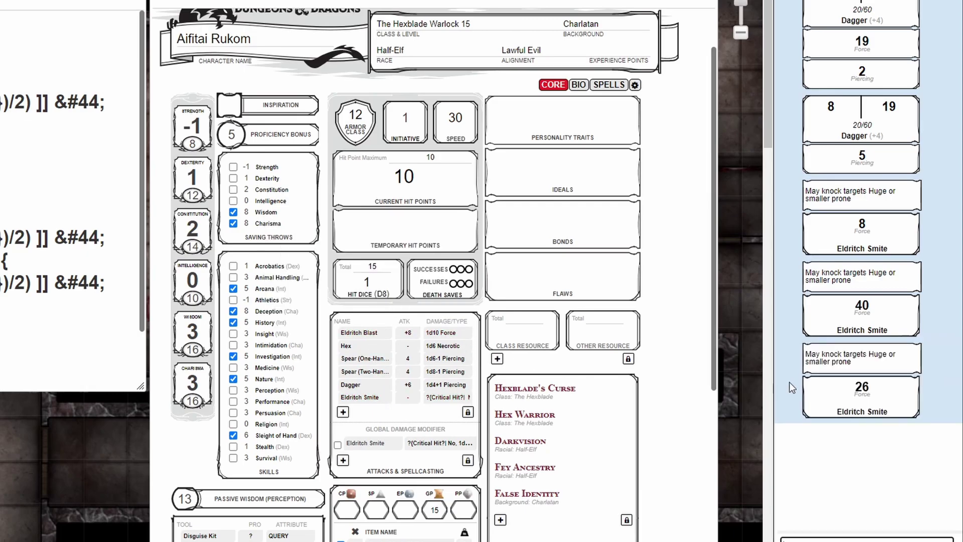
mouse_move(860, 387)
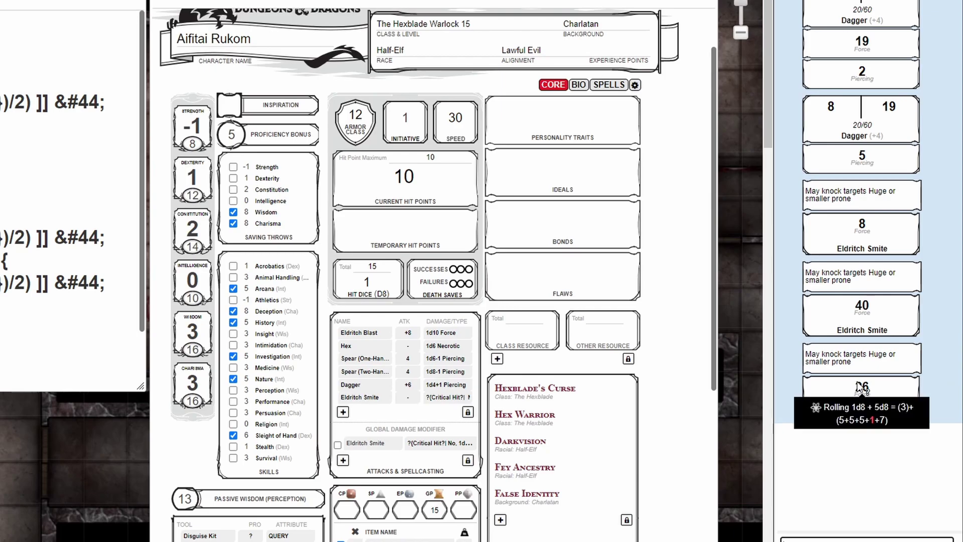